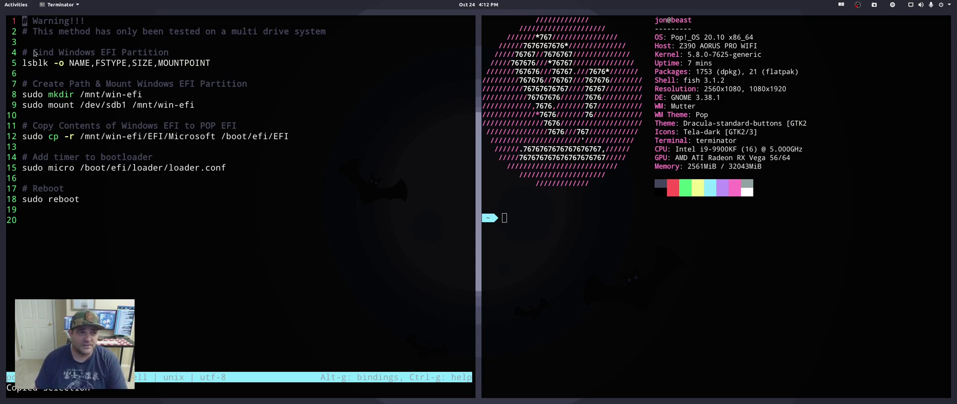
Step: Run the notes' lsblk -o NAME,FSTYPE,SIZE,MOUNTPOINT command in the shell to list the drives and partitions
left_click_drag(23, 64, 216, 65)
key("ctrl+c")
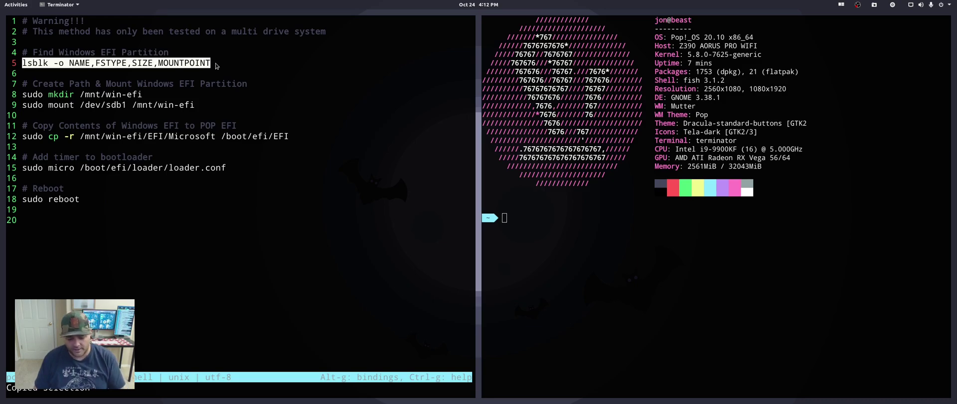
left_click(537, 245)
key("ctrl+shift+v")
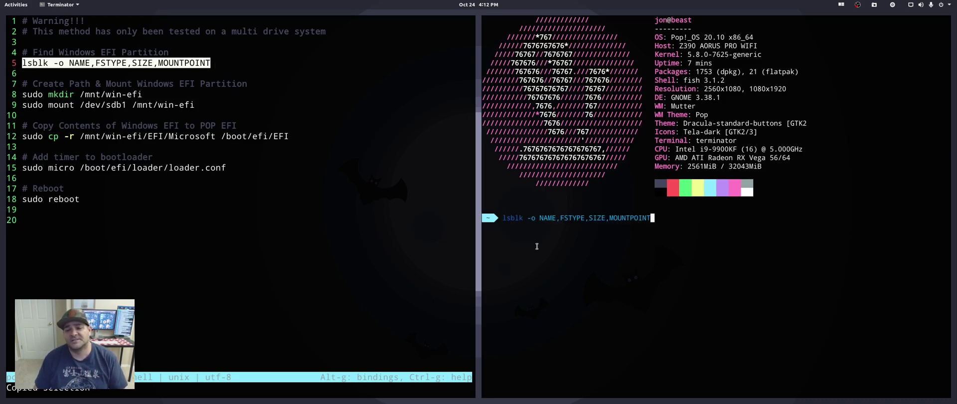
key("Return")
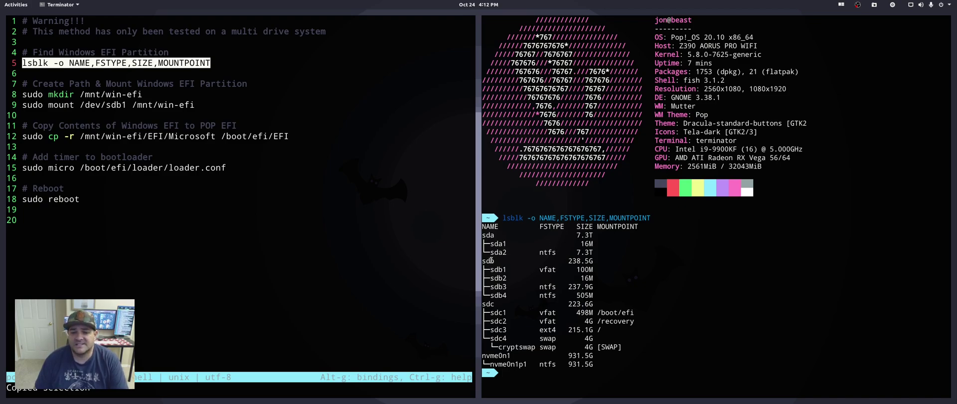
Step: Examine the drive listing for the Windows drive sdb, comparing partition file systems and sizes to identify the Windows EFI partition
left_click_drag(483, 261, 618, 294)
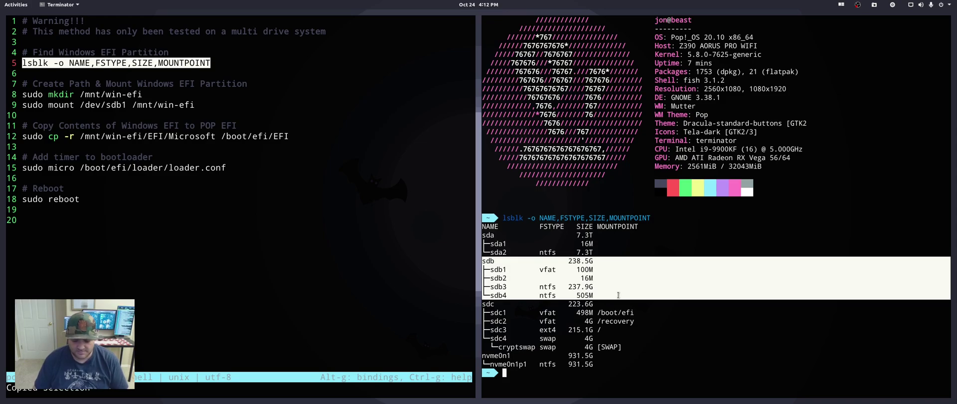
key("ctrl+plus")
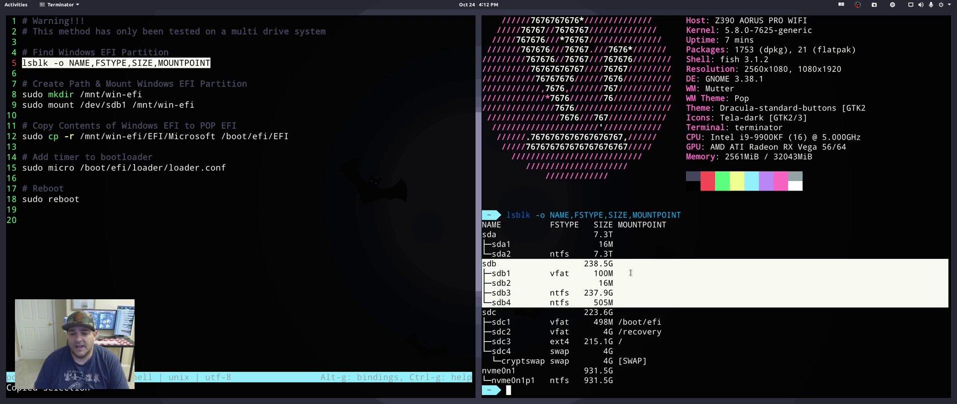
left_click(588, 288)
left_click_drag(549, 293, 573, 294)
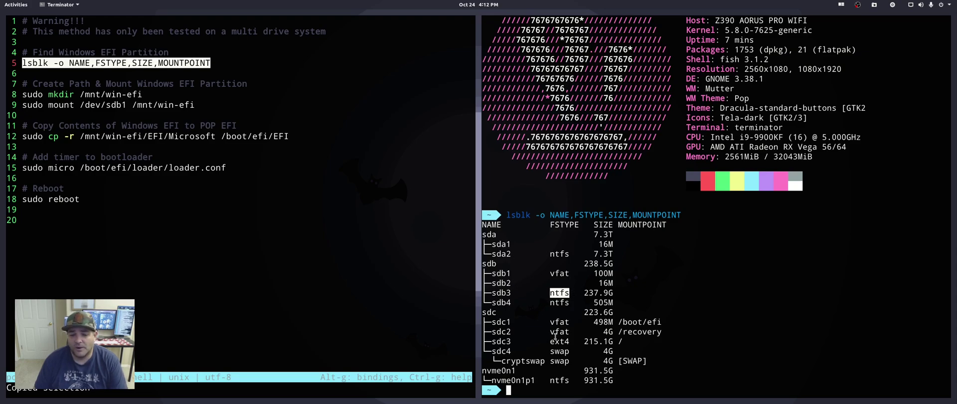
left_click_drag(550, 341, 568, 342)
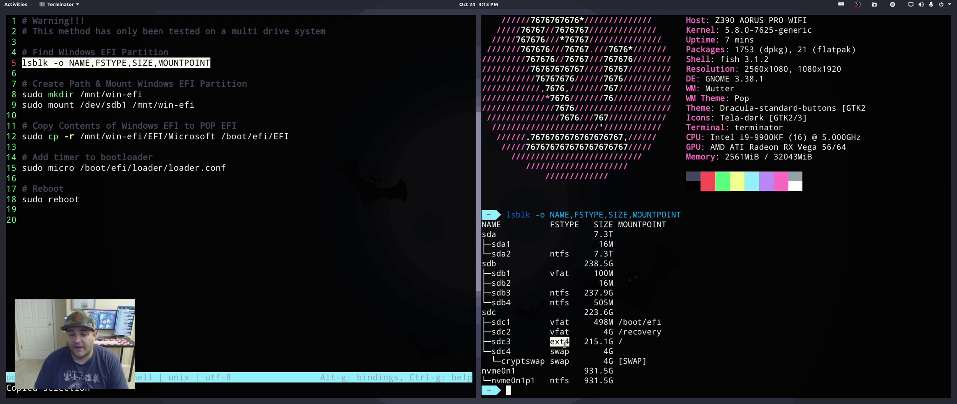
left_click_drag(549, 293, 571, 293)
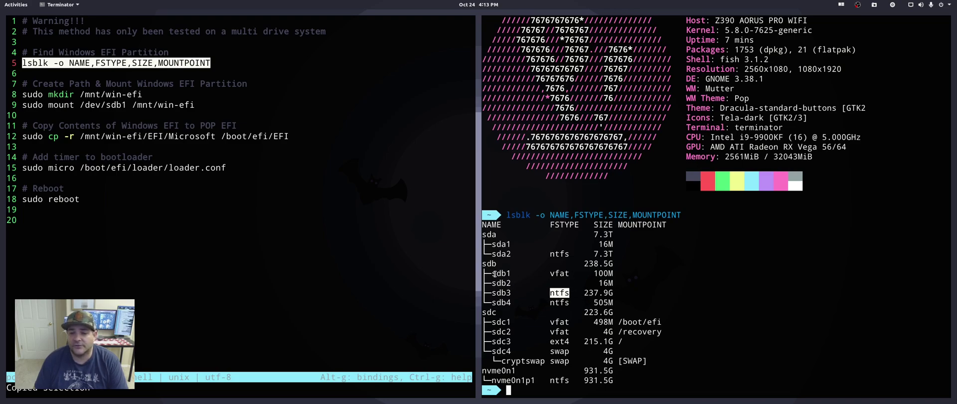
left_click_drag(493, 274, 612, 273)
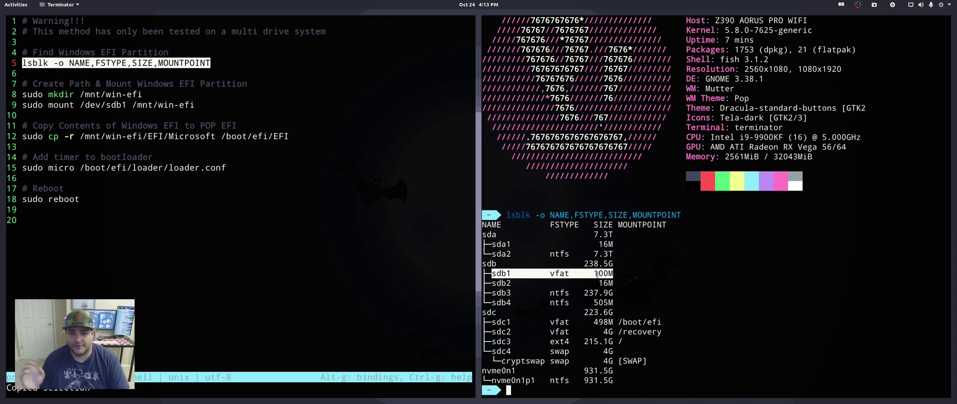
left_click(699, 307)
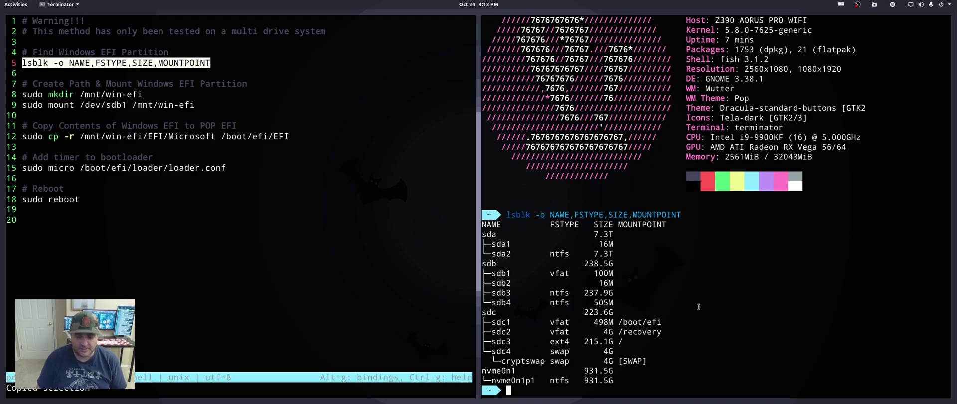
Step: Clear the shell output and create the mount directory with sudo mkdir /mnt/win-efi, entering the sudo password
key("ctrl+l")
left_click_drag(144, 95, 22, 94)
key("ctrl+c")
left_click(611, 111)
key("ctrl+shift+v")
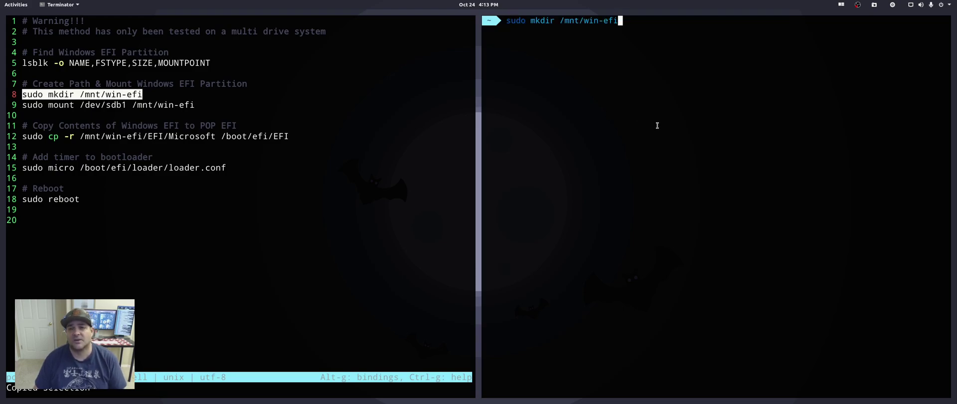
key("Return")
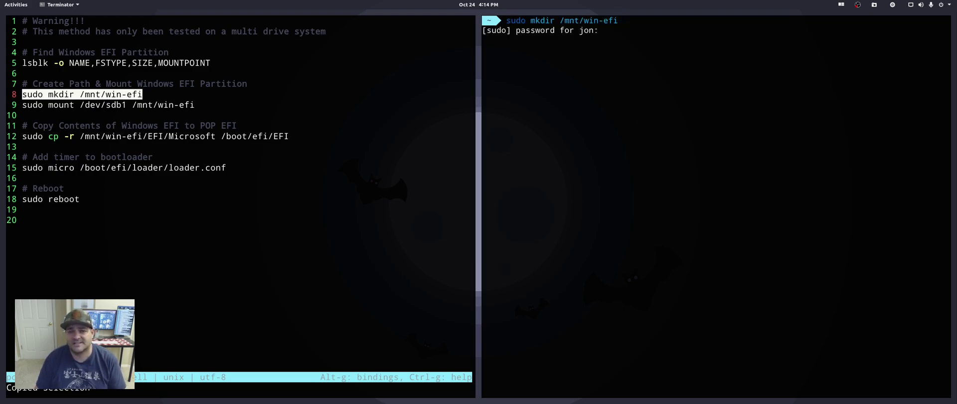
key("Return")
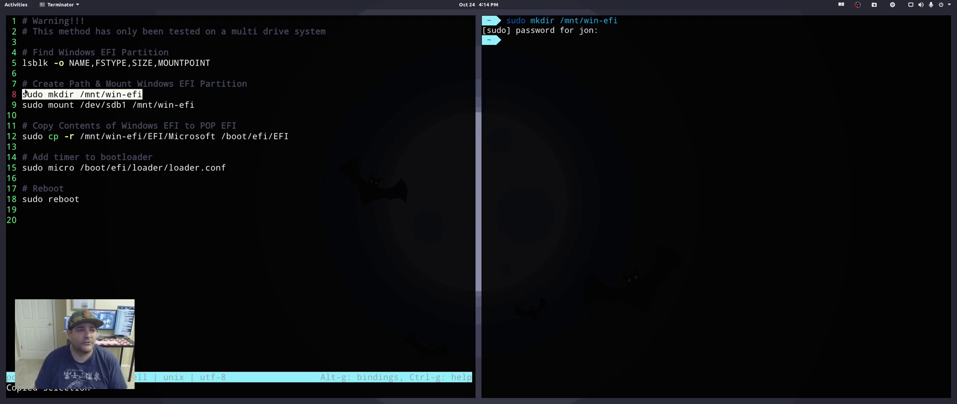
Step: Mount the Windows EFI partition by running sudo mount /dev/sdb1 /mnt/win-efi from the notes
left_click_drag(24, 108, 194, 107)
key("ctrl+c")
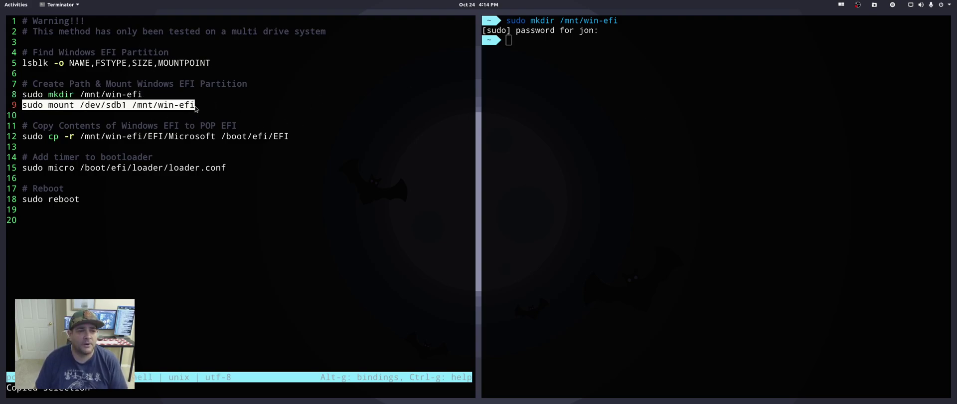
left_click(506, 122)
key("ctrl+shift+v")
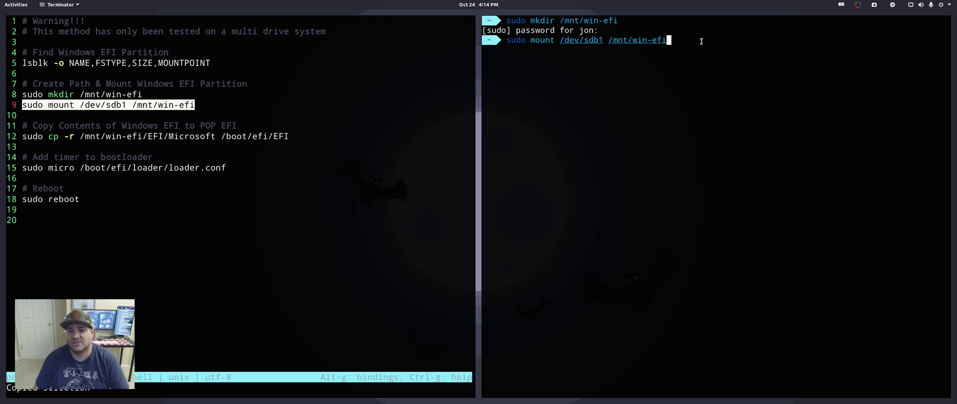
key("Return")
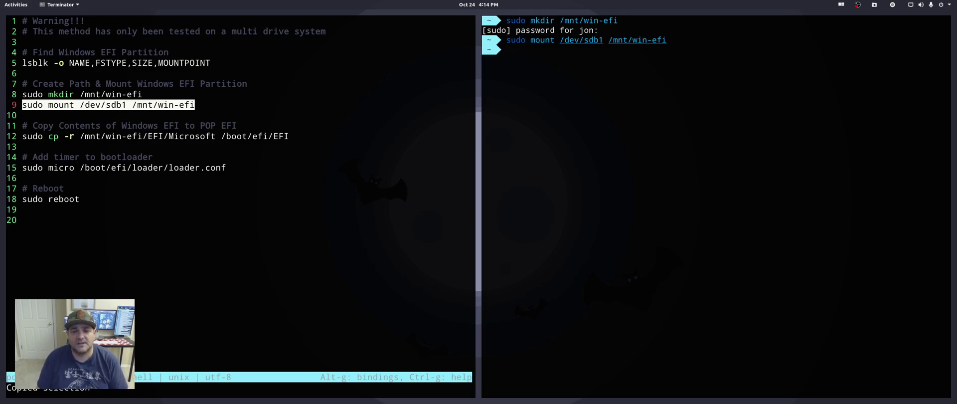
Step: List all contents of the mounted Windows EFI partition with ls -la /mnt/win-efi/
type("ls -al")
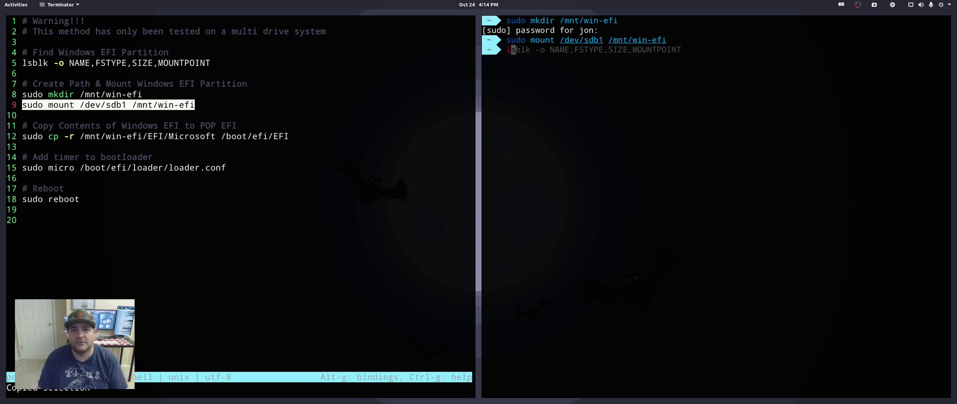
key("BackSpace")
key("BackSpace")
key("BackSpace")
type("la /")
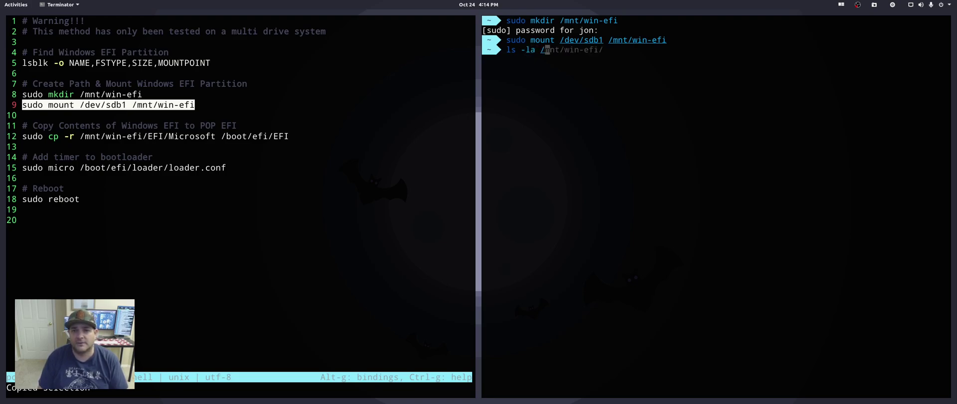
key("Right")
key("Return")
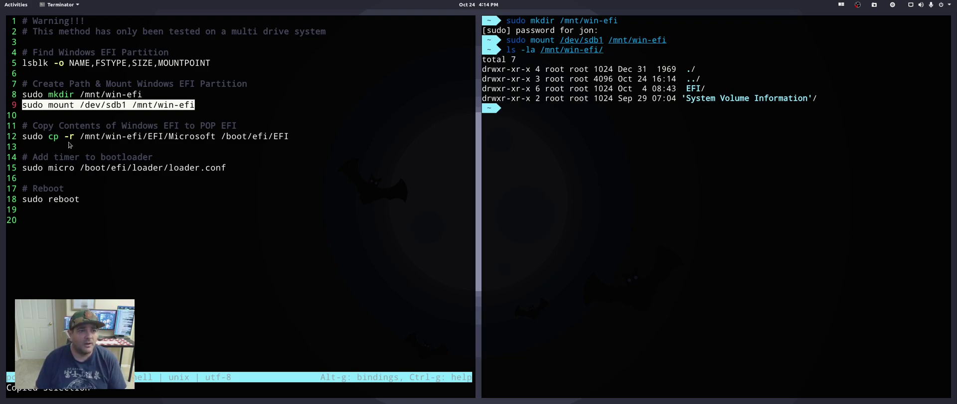
Step: Copy the Microsoft folder into the Pop!_OS EFI partition by running sudo cp -r /mnt/win-efi/EFI/Microsoft /boot/efi/EFI
left_click_drag(23, 136, 289, 136)
key("ctrl+c")
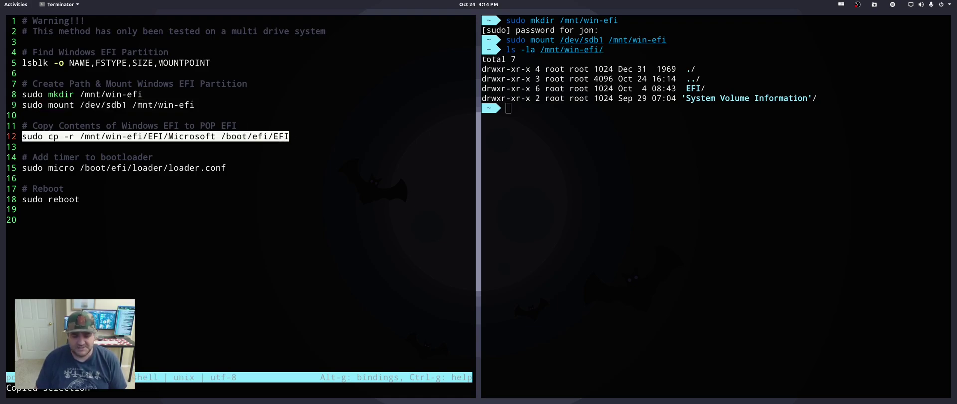
left_click(508, 132)
key("ctrl+shift+v")
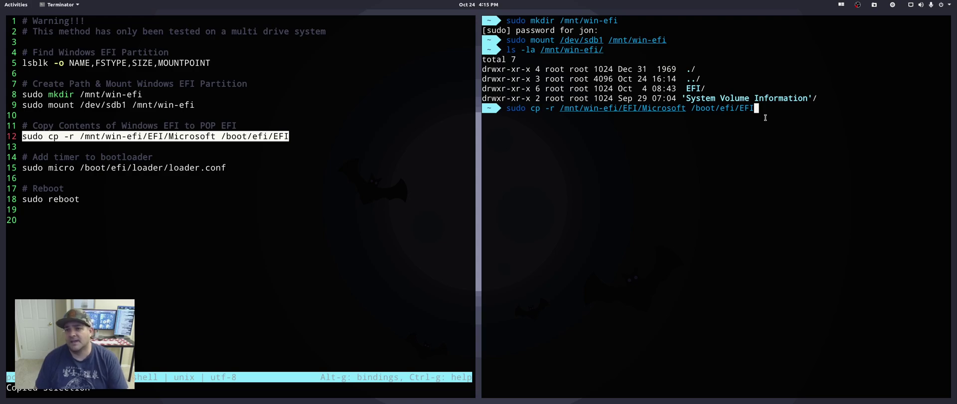
key("Return")
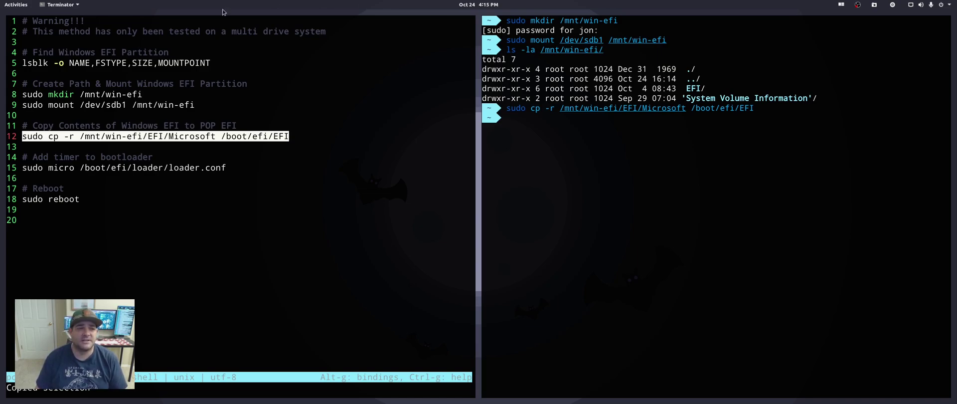
Step: Open the bootloader configuration for editing by running sudo micro /boot/efi/loader/loader.conf from the notes
left_click(24, 168)
left_click_drag(25, 170, 227, 170)
key("ctrl+c")
left_click(562, 196)
key("ctrl+shift+v")
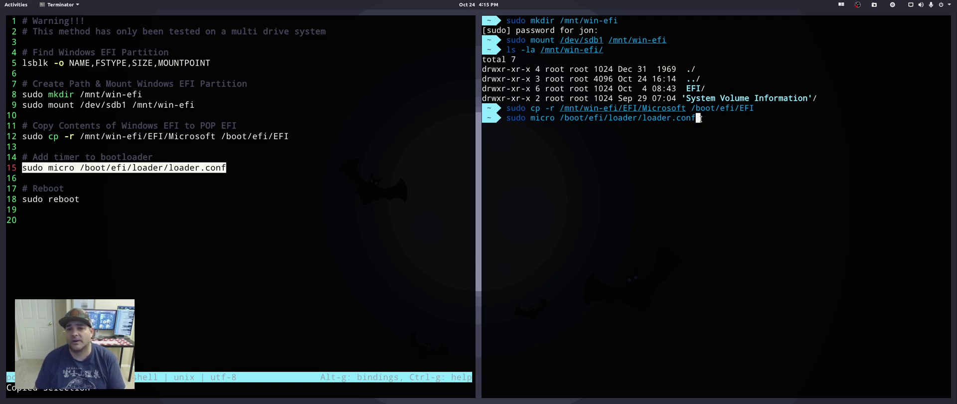
key("Return")
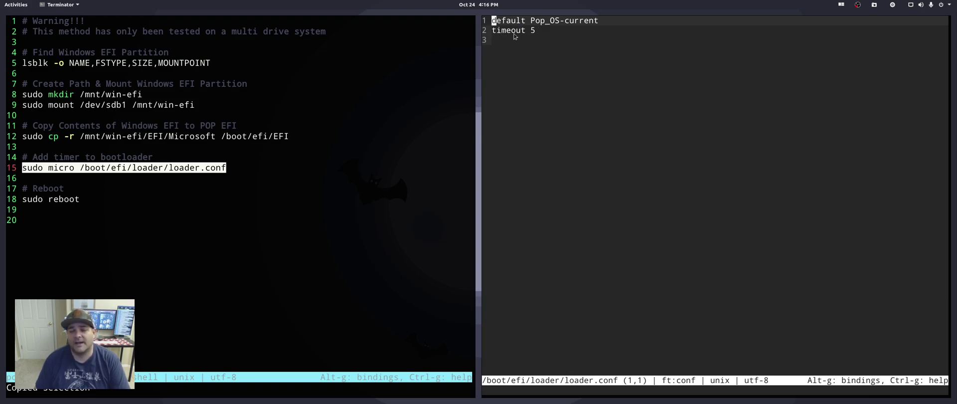
left_click(540, 32)
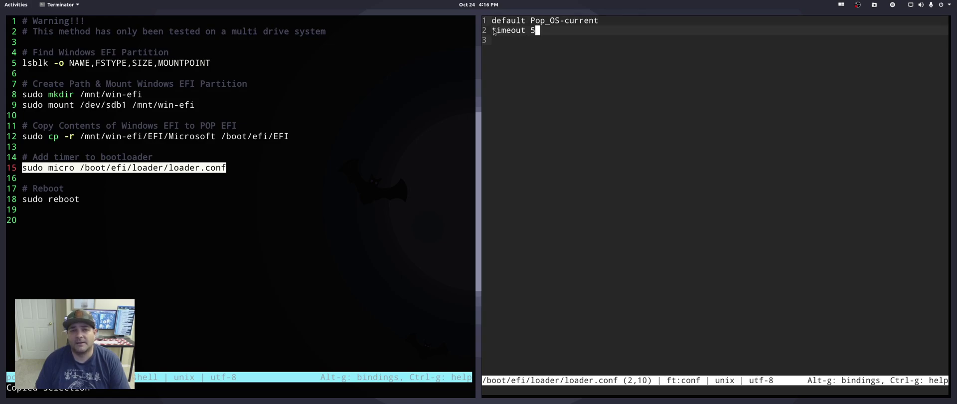
left_click_drag(494, 32, 573, 32)
key("BackSpace")
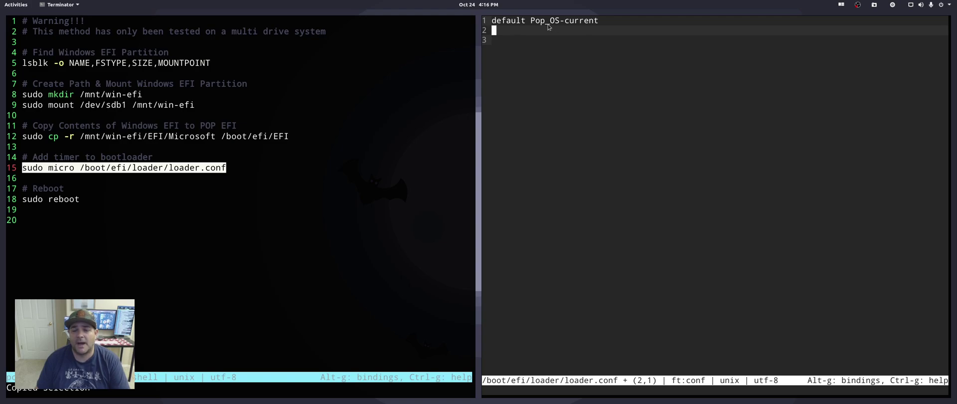
key("ctrl+z")
Step: Set the timeout value in loader.conf to 10, save the file and close the editor
left_click(536, 44)
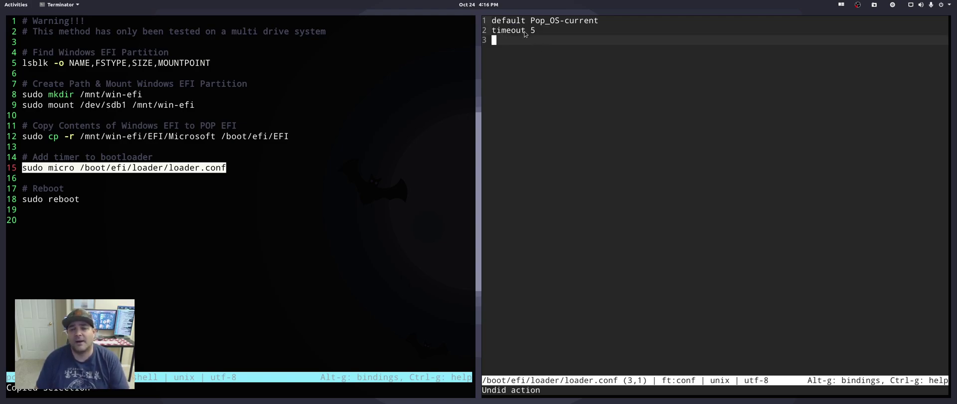
key("Left")
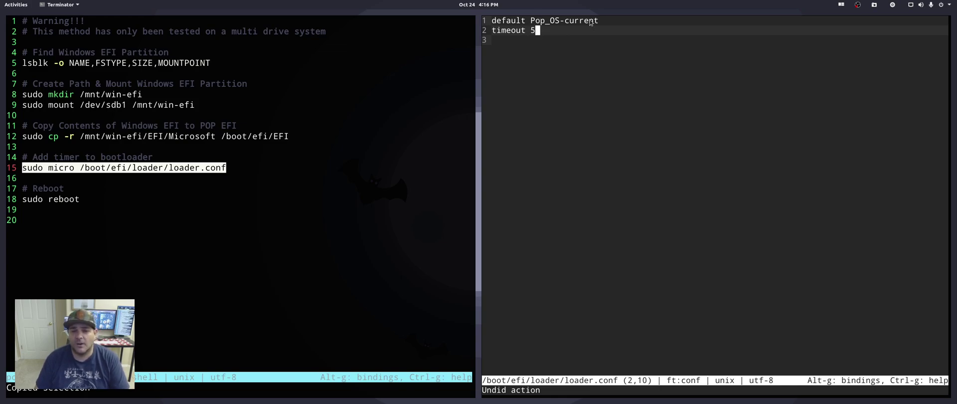
key("BackSpace")
type("10")
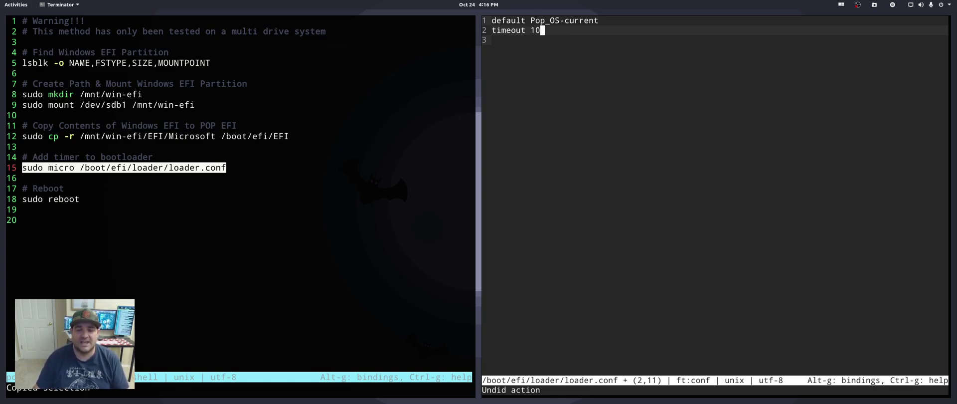
key("ctrl+s")
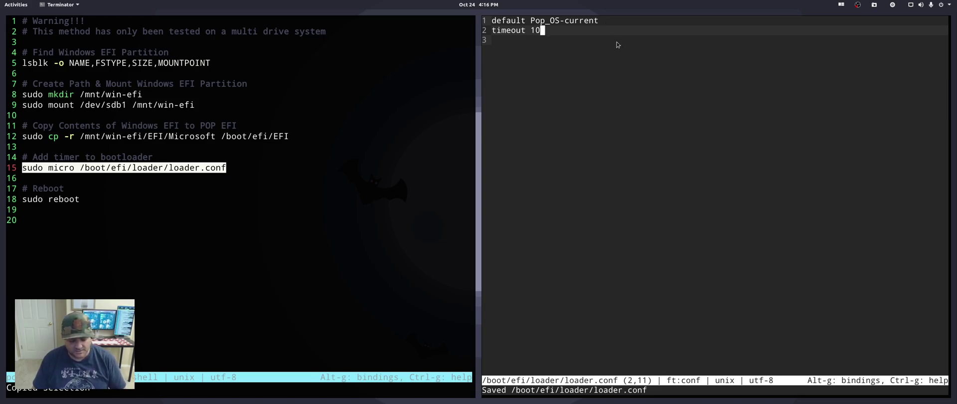
key("ctrl+q")
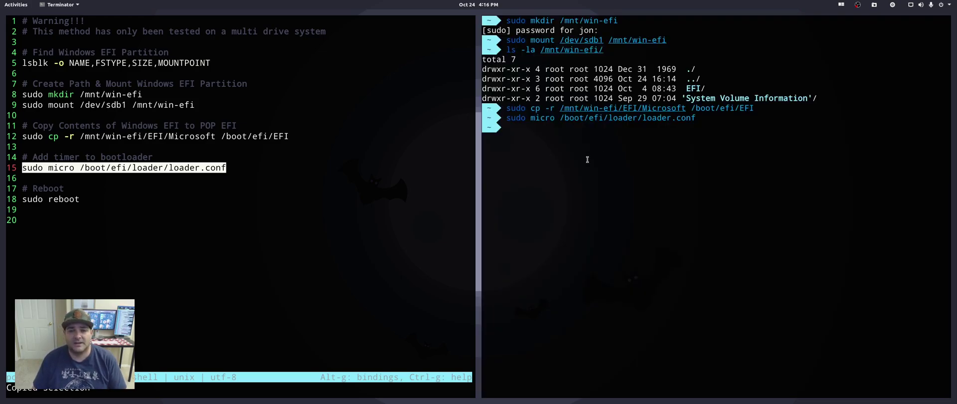
Step: Enter sudo reboot at the prompt and open the system's Power Off / Log Out options to restart the computer
type("sudo ")
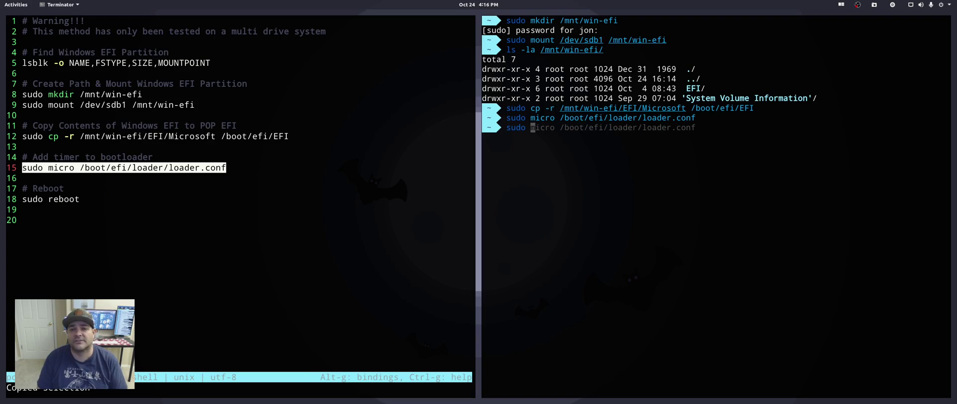
type("reboot")
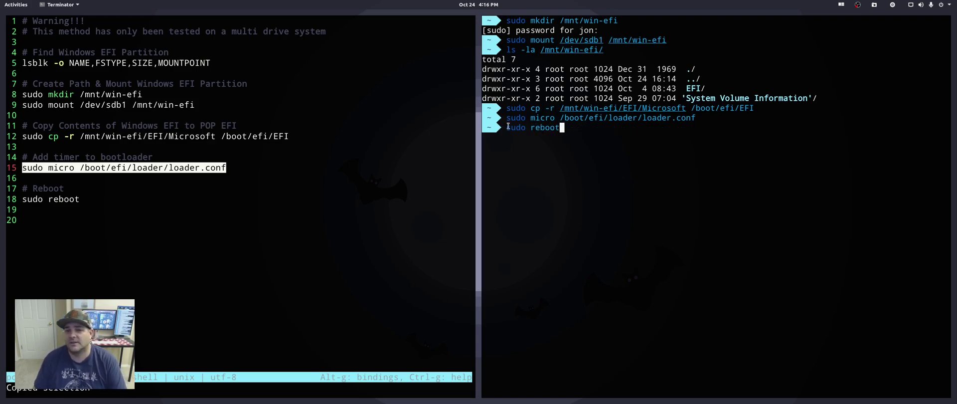
left_click(930, 5)
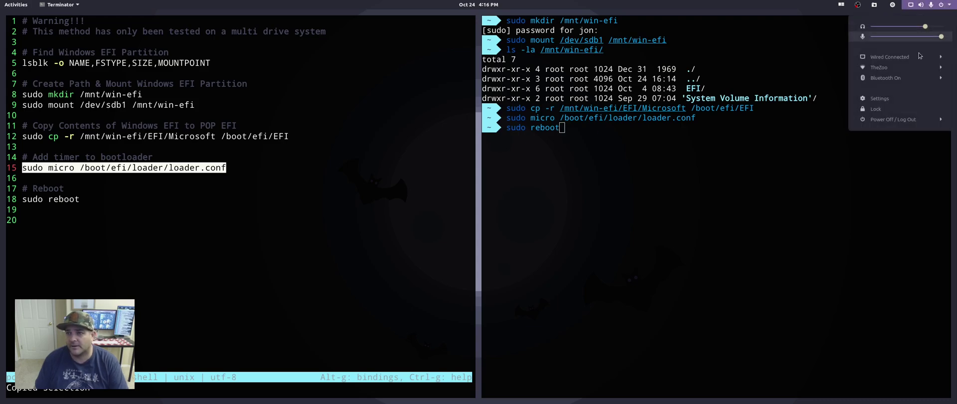
left_click(883, 119)
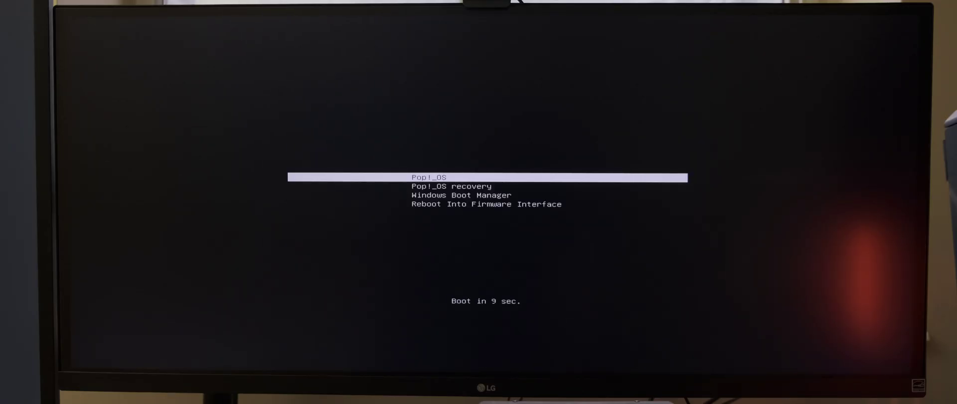
Step: Select the Windows Boot Manager entry in the boot menu
key("Down")
key("Down")
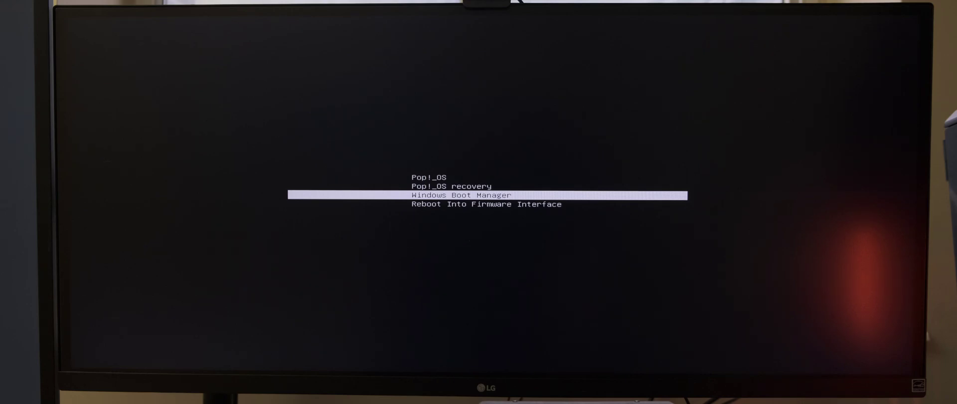